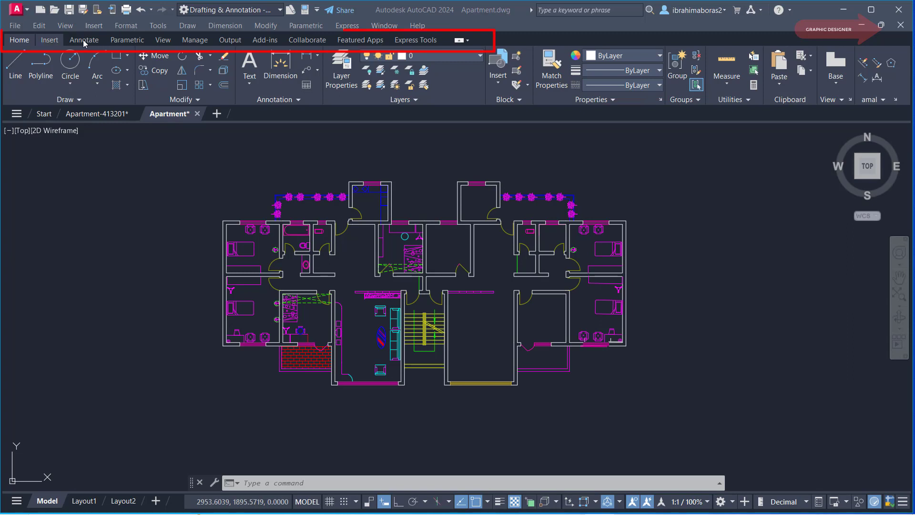
Open the Activity Insights palette from the View tab, showing today's Edited events and the Apartment.dwg save.
click(163, 41)
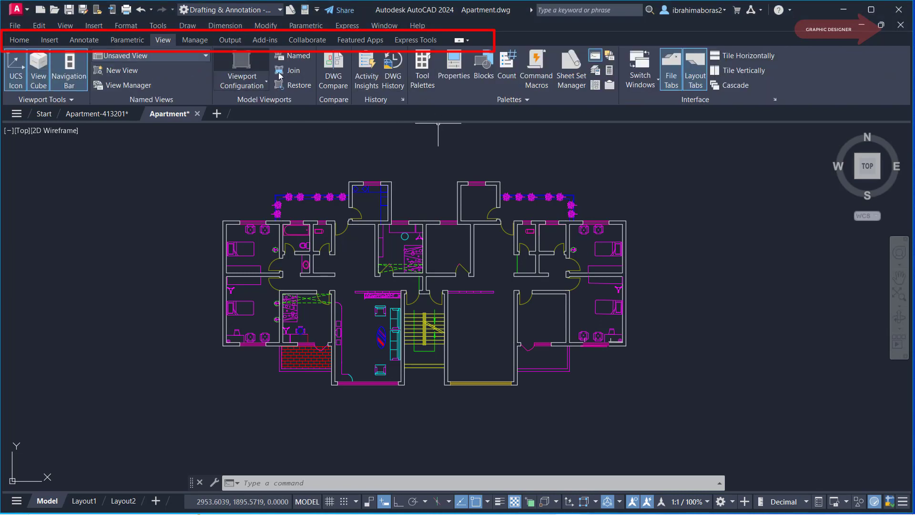
click(366, 69)
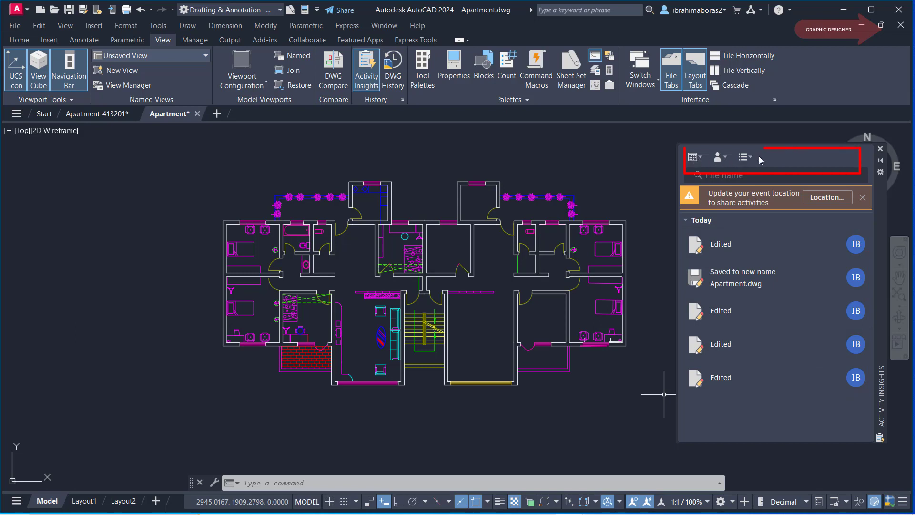
click(699, 159)
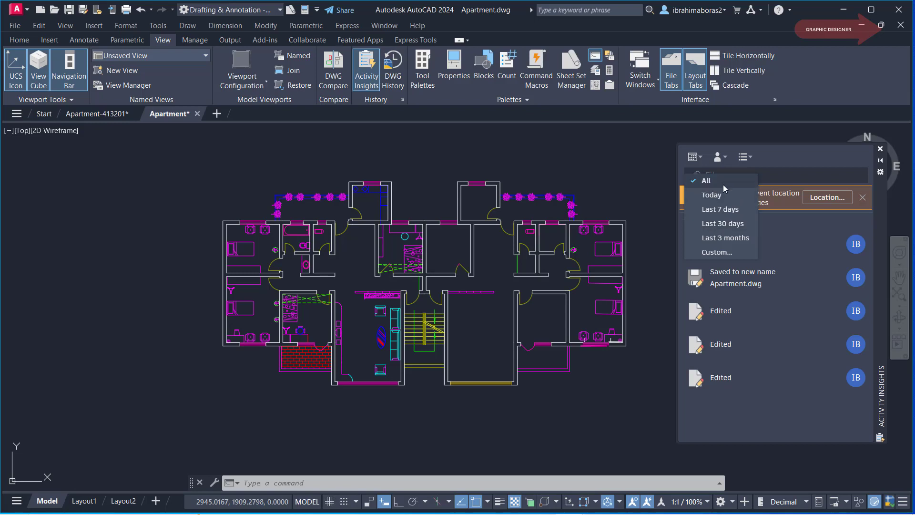
click(721, 250)
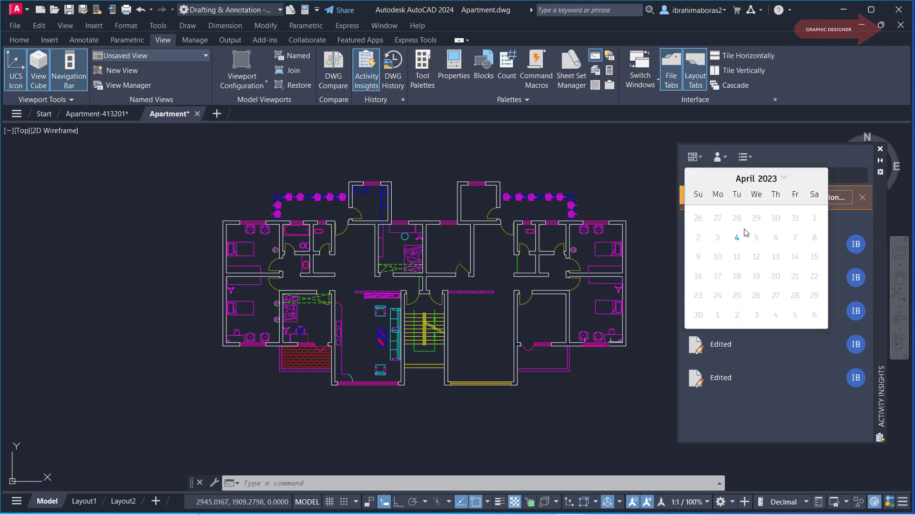
click(783, 180)
click(792, 374)
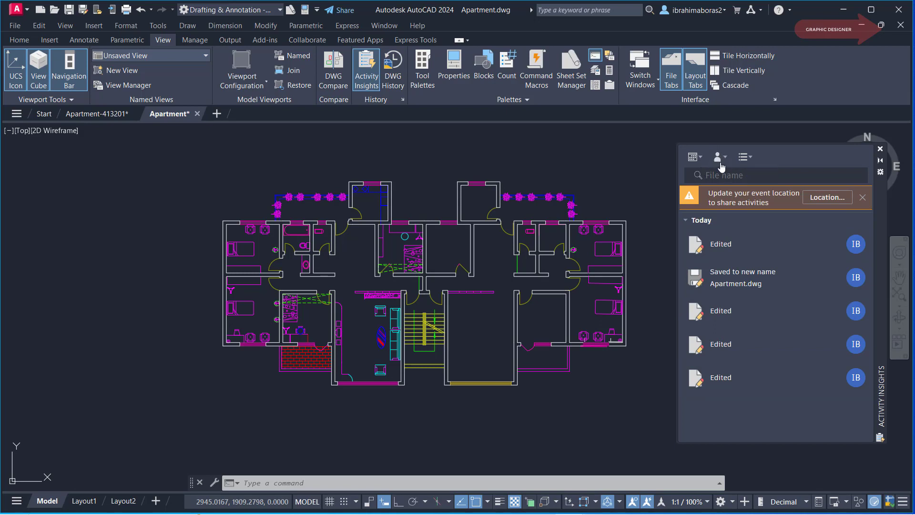
click(723, 157)
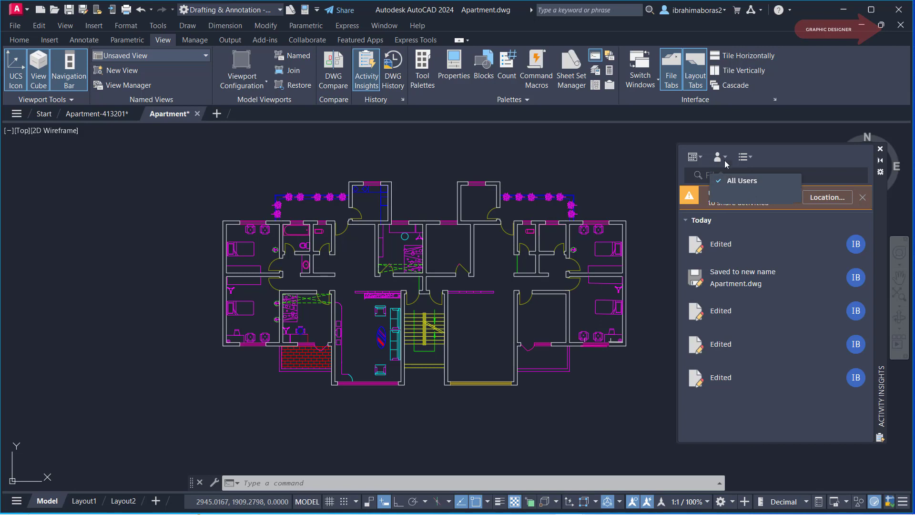
click(725, 159)
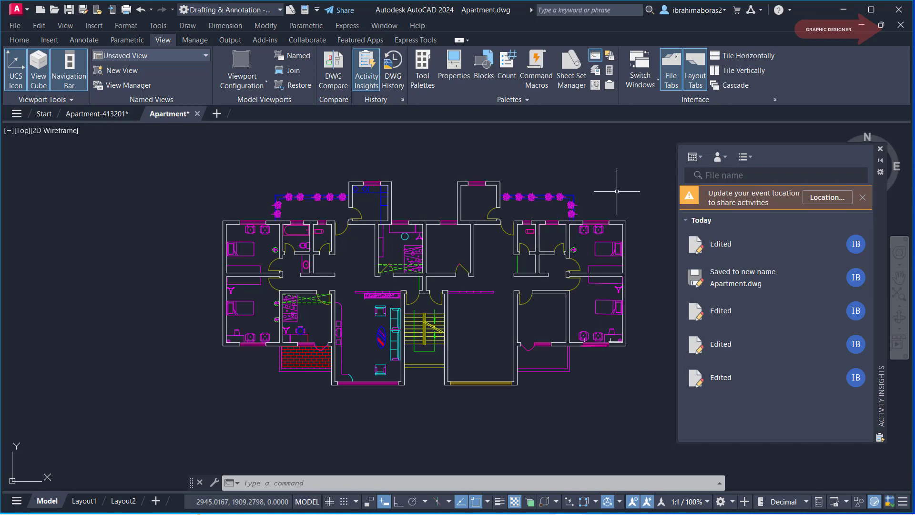
key(Escape)
key(Escape)
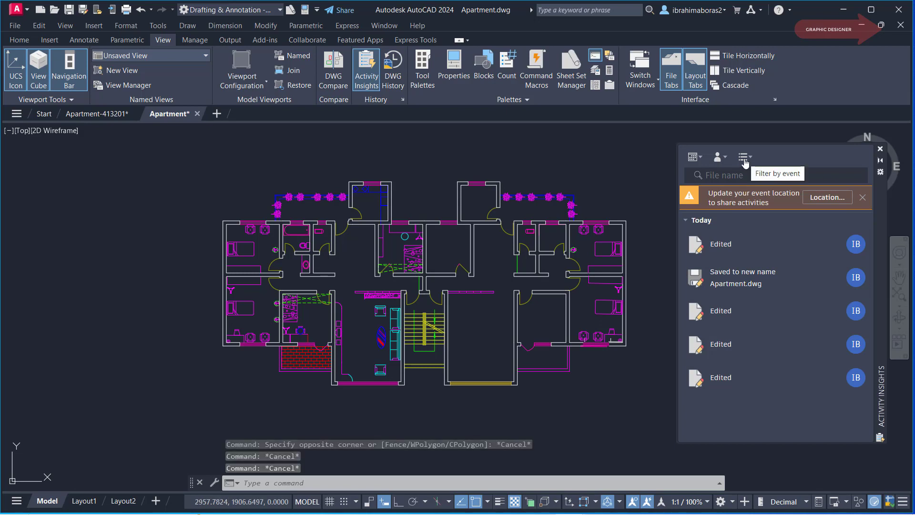
click(747, 161)
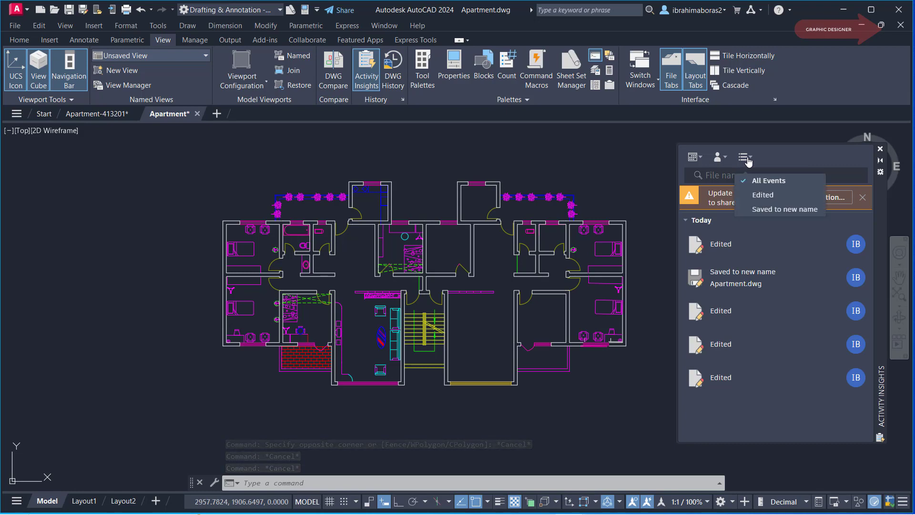
click(770, 194)
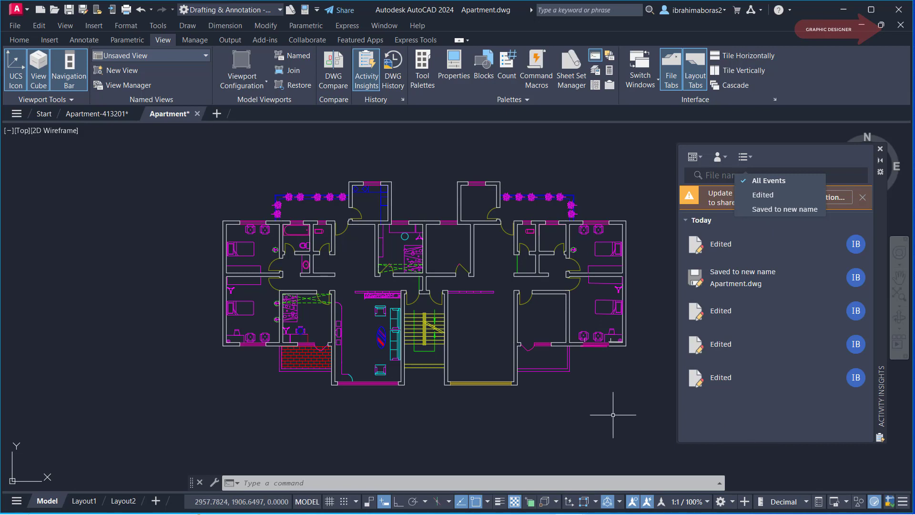
key(Escape)
key(Escape)
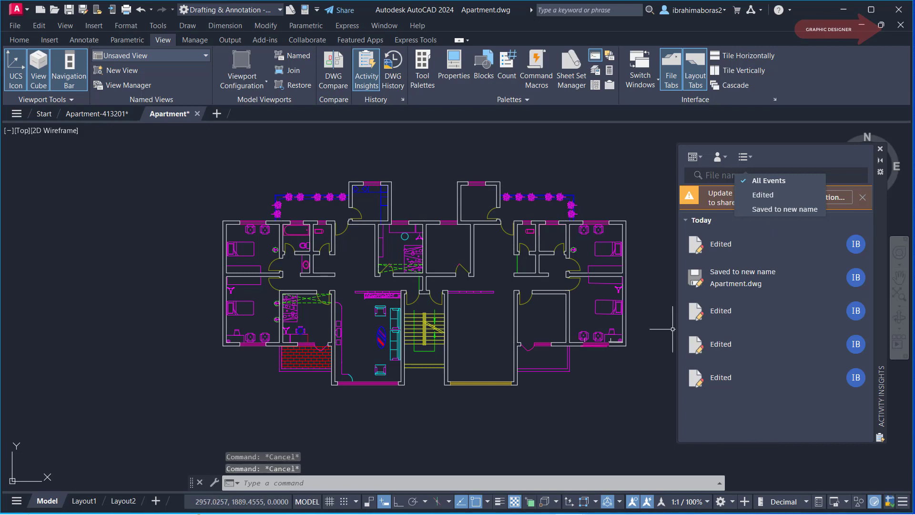
click(641, 157)
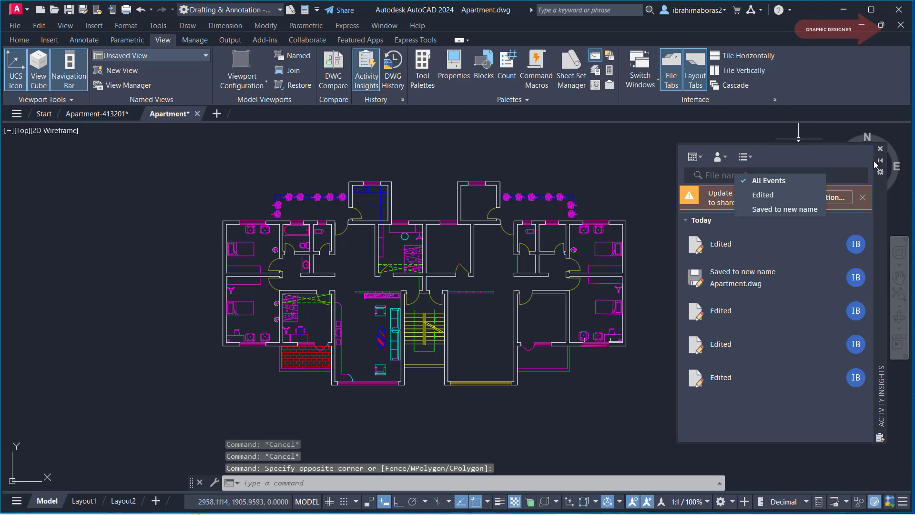
click(751, 155)
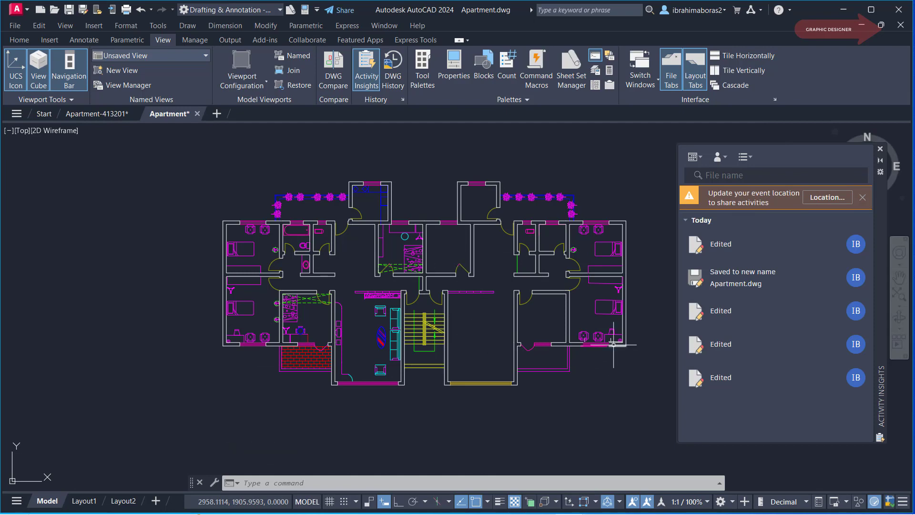
Zoom in and erase the two chairs and the desk in the bedroom.
scroll(613, 344, up, 4)
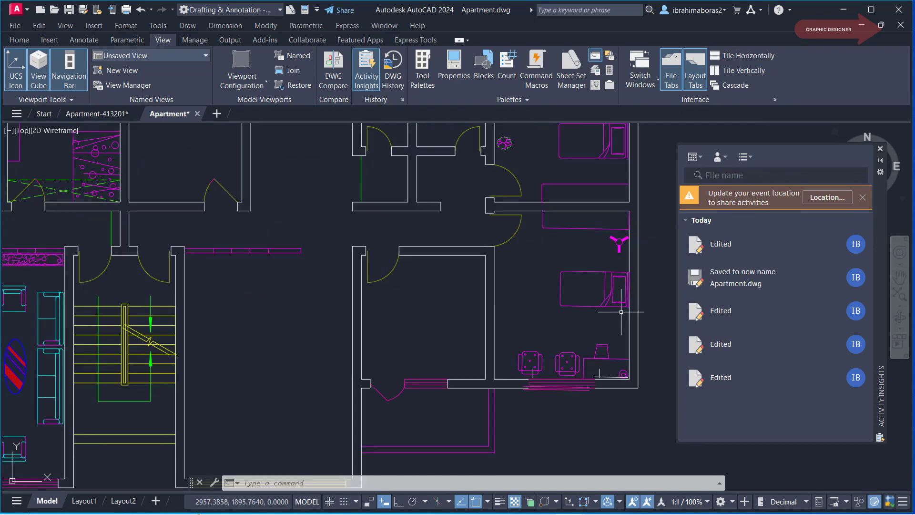
scroll(621, 312, up, 2)
click(543, 365)
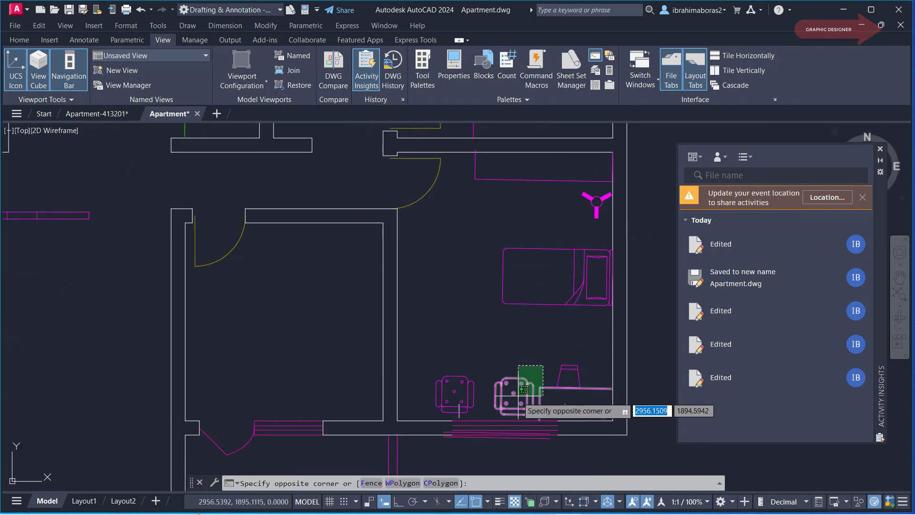
click(404, 442)
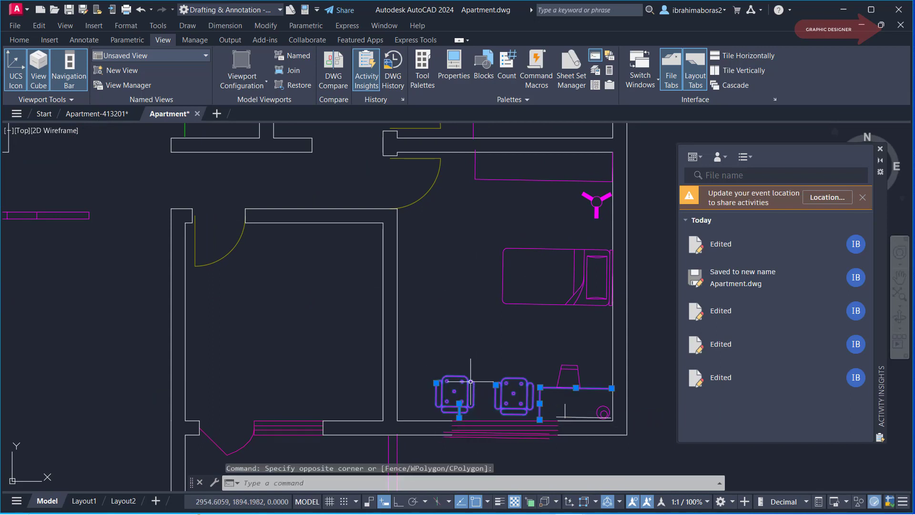
key(e)
key(Return)
Erase the small leftover object and the small circle by the bedroom wall.
click(591, 348)
click(553, 396)
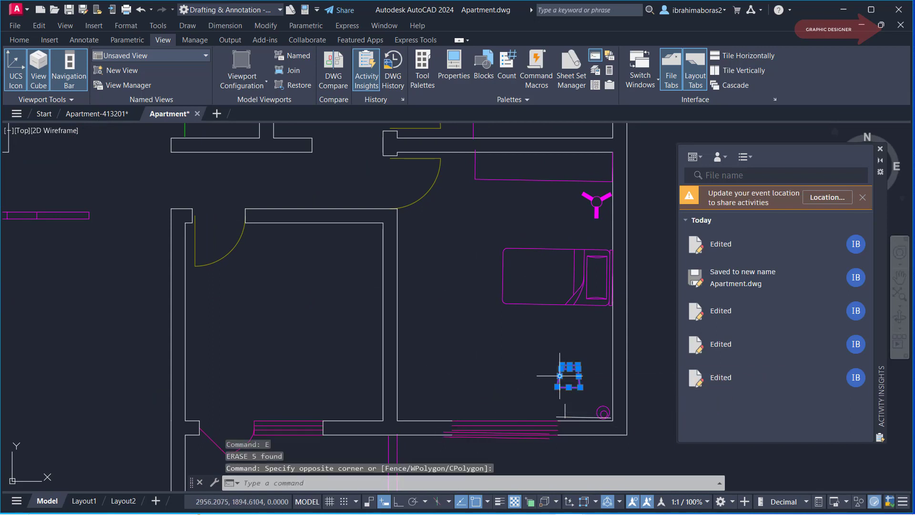
click(619, 443)
click(562, 405)
key(e)
key(Return)
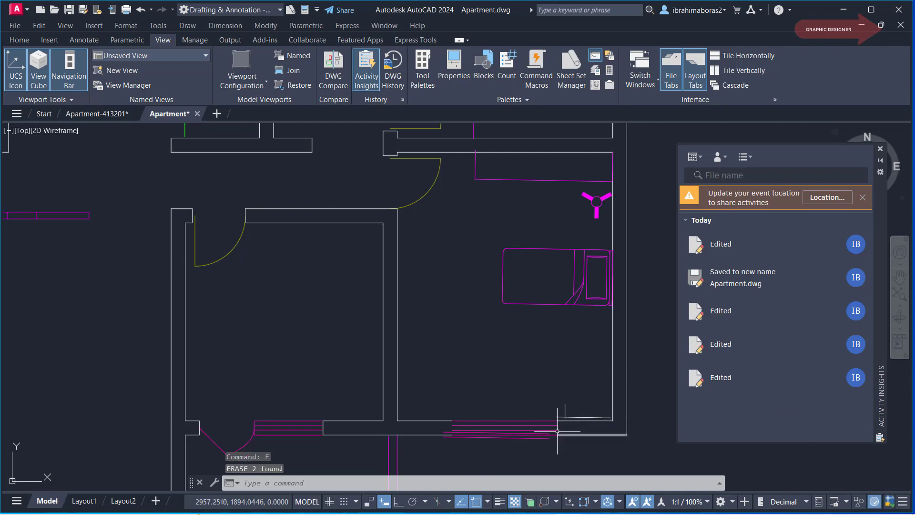
Erase the short stray vertical line at the bottom of the bedroom wall, then zoom out.
click(555, 395)
click(571, 425)
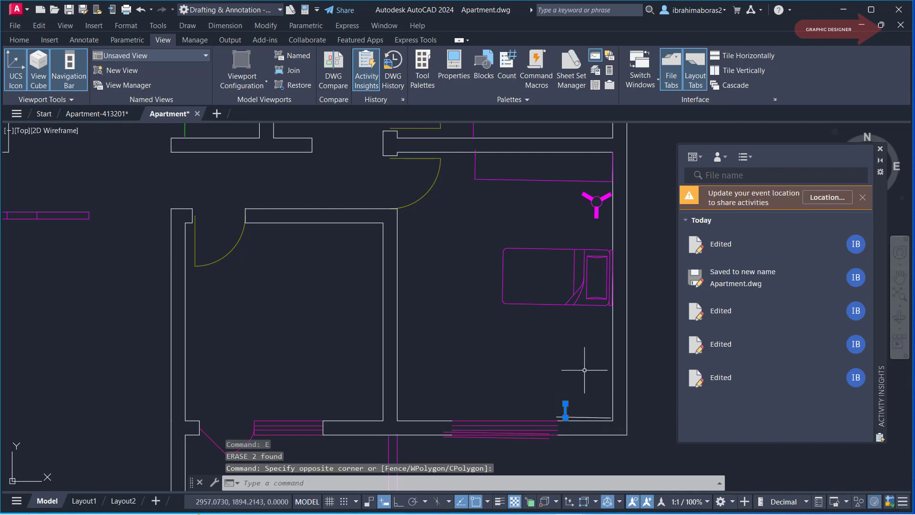
key(e)
key(Return)
scroll(547, 353, down, 5)
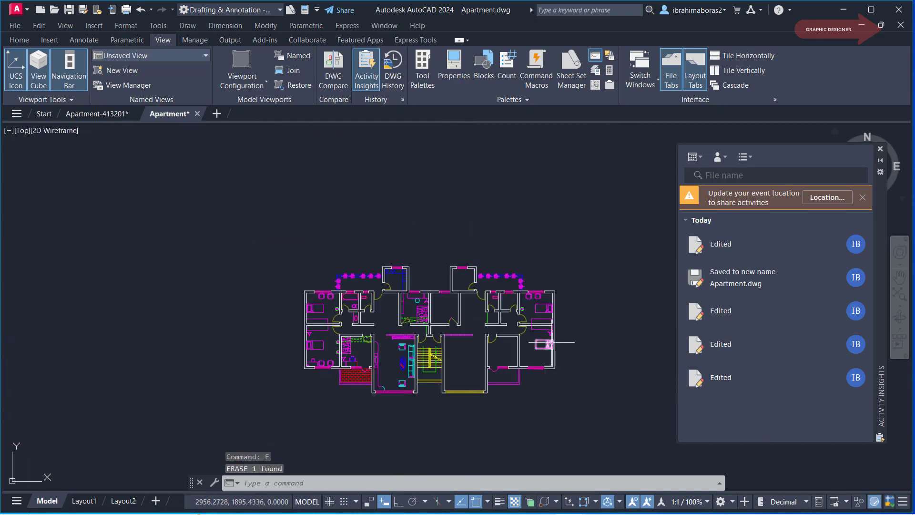
scroll(550, 342, up, 2)
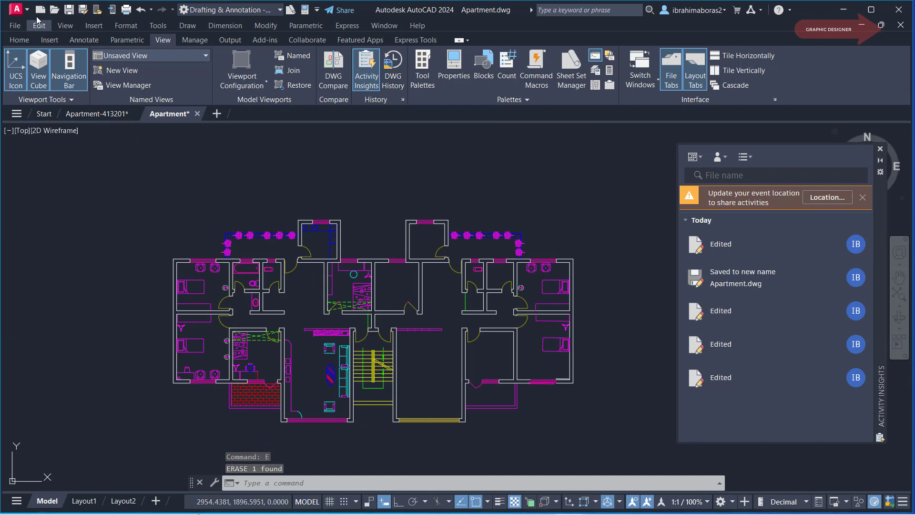
Save Apartment.dwg so a new Edited event is logged in Activity Insights.
click(14, 25)
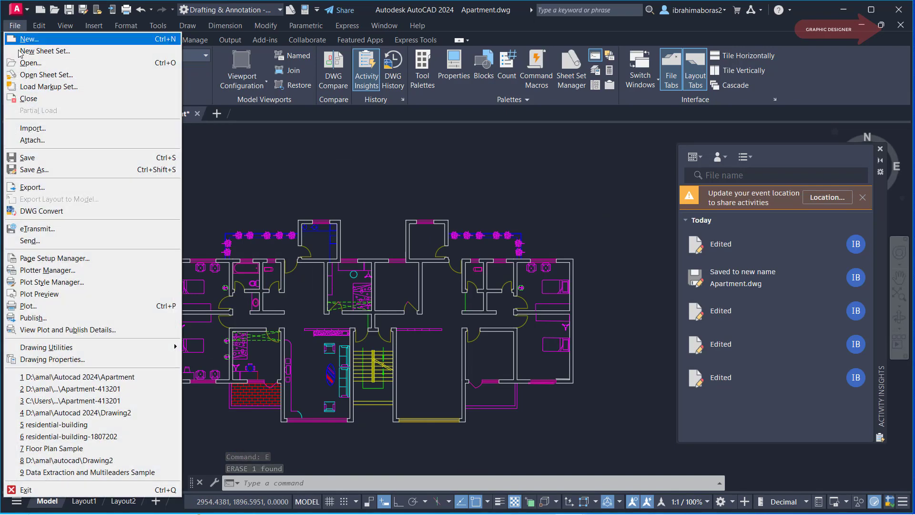
click(46, 159)
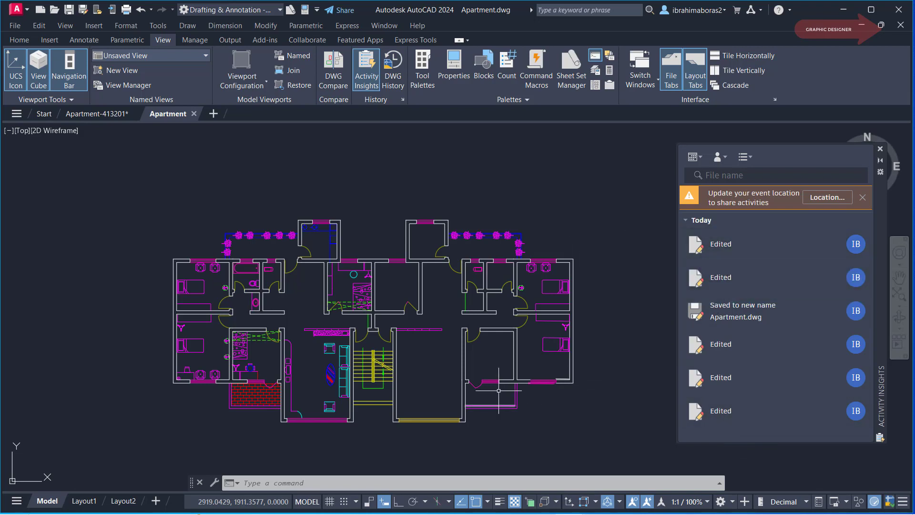
scroll(432, 381, up, 2)
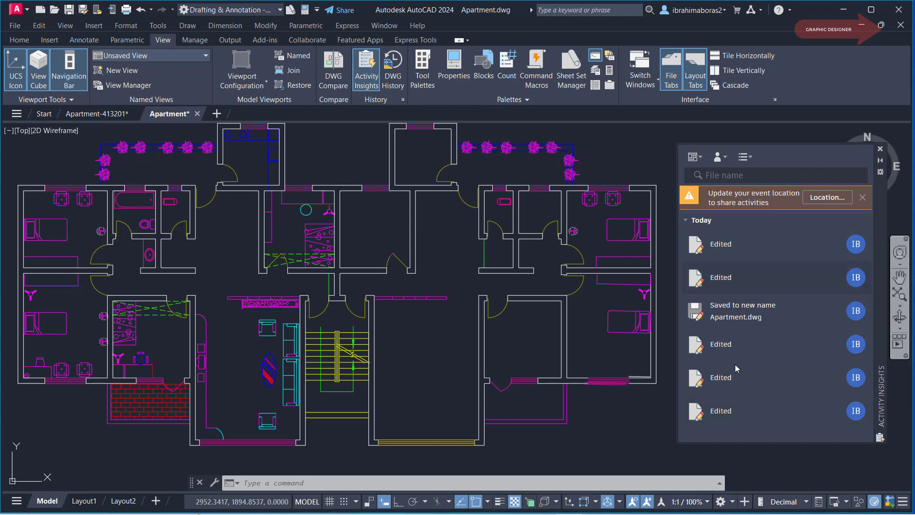
click(824, 206)
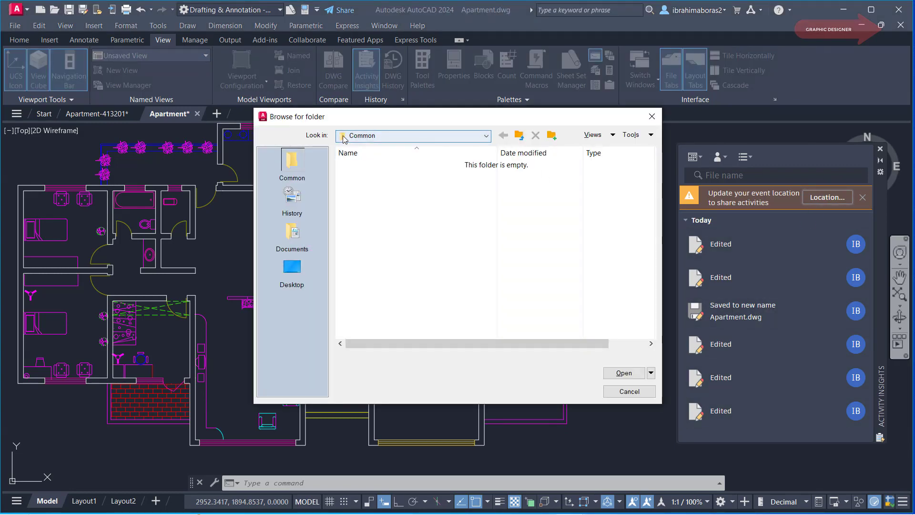
click(486, 138)
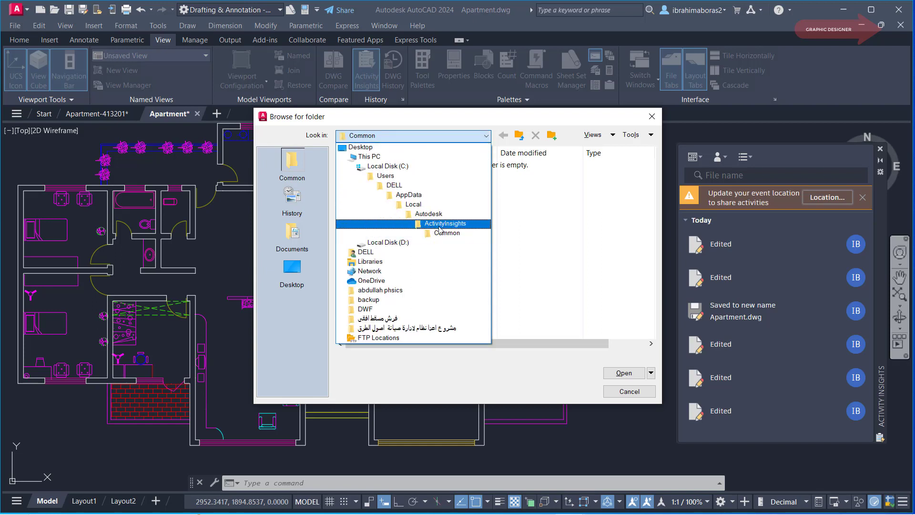
click(478, 233)
click(625, 391)
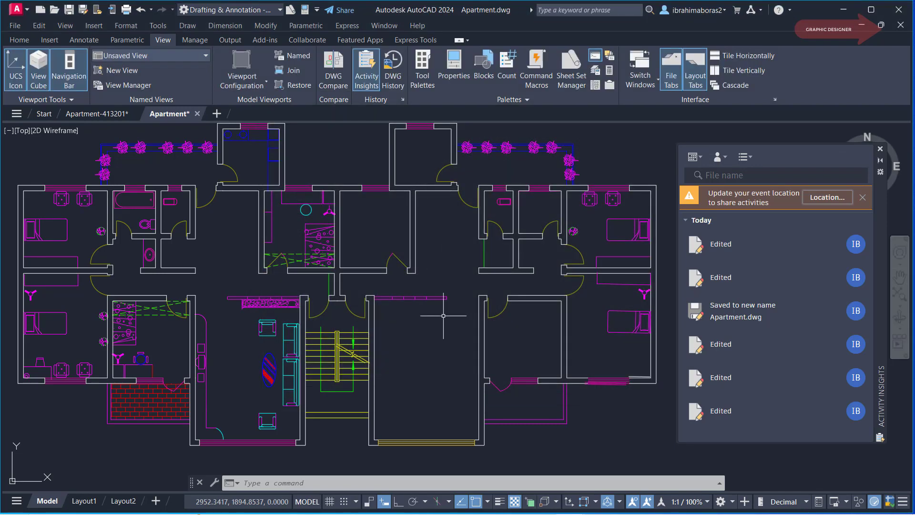
click(351, 480)
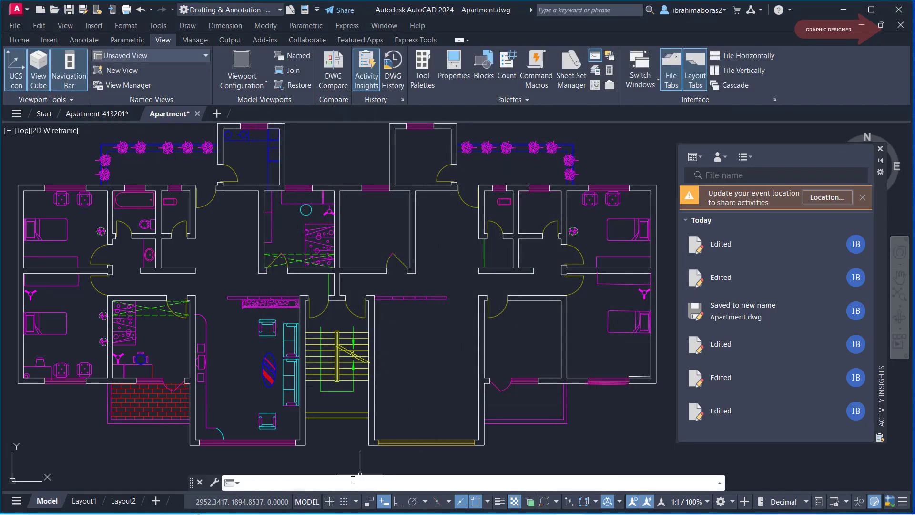
key(Escape)
text(o)
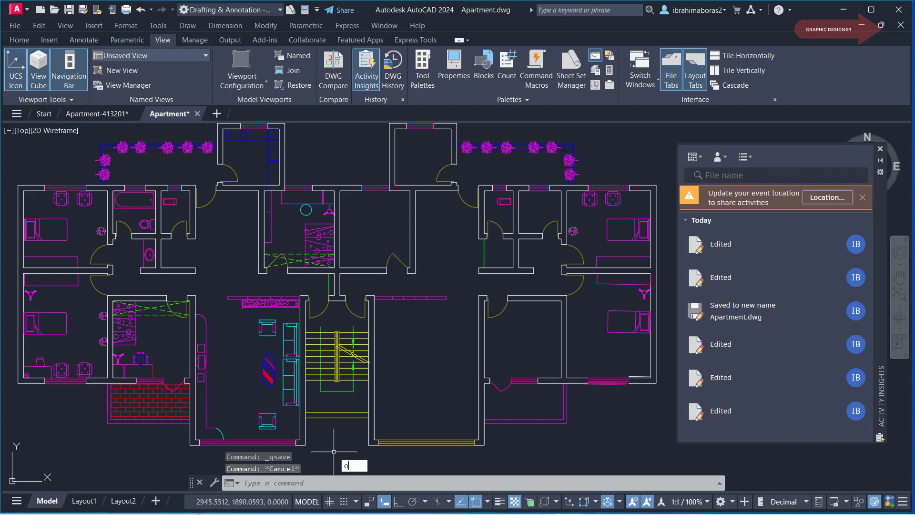
key(Return)
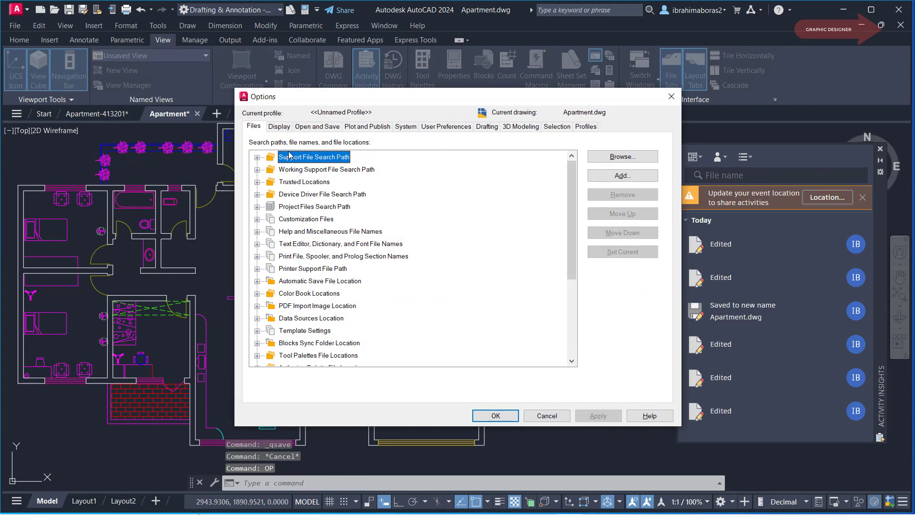
scroll(436, 276, down, 4)
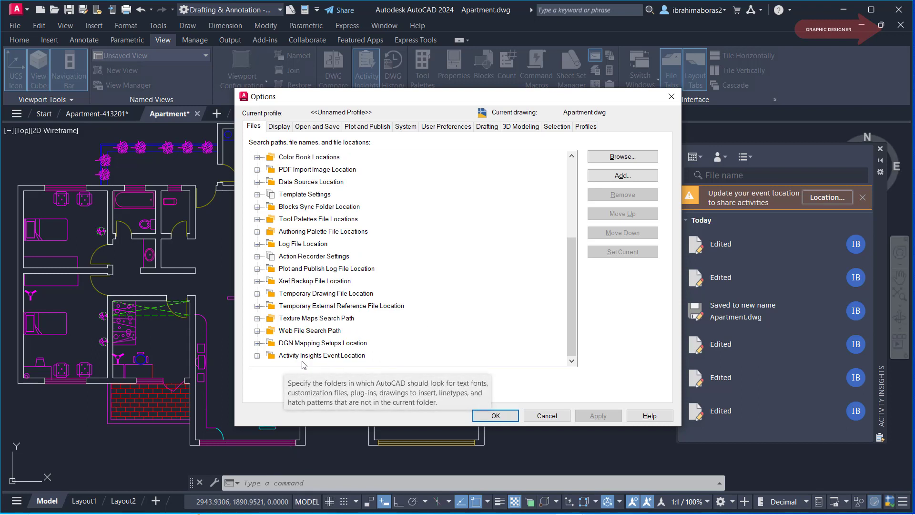
click(257, 356)
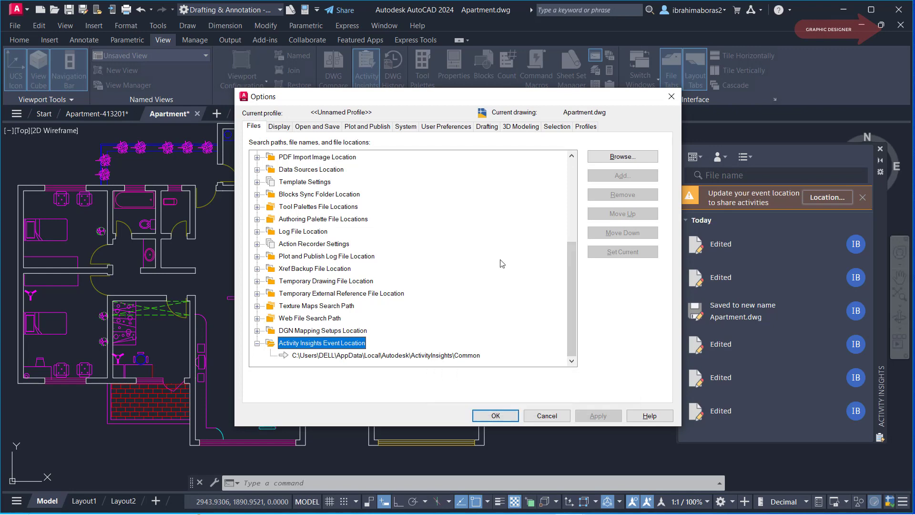
click(615, 157)
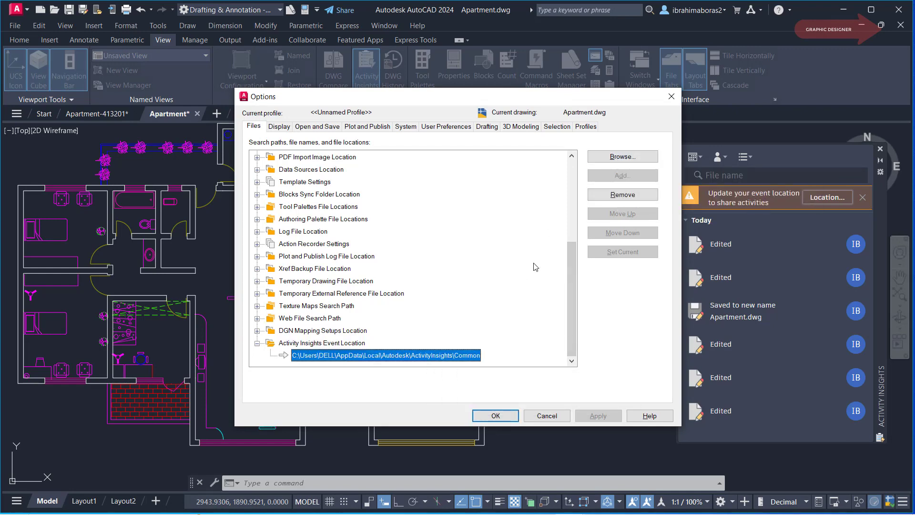
click(617, 155)
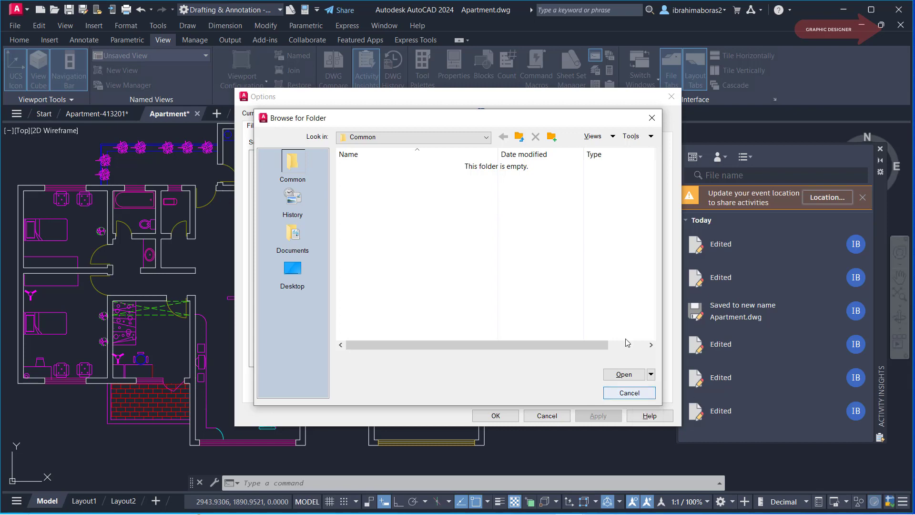
click(624, 392)
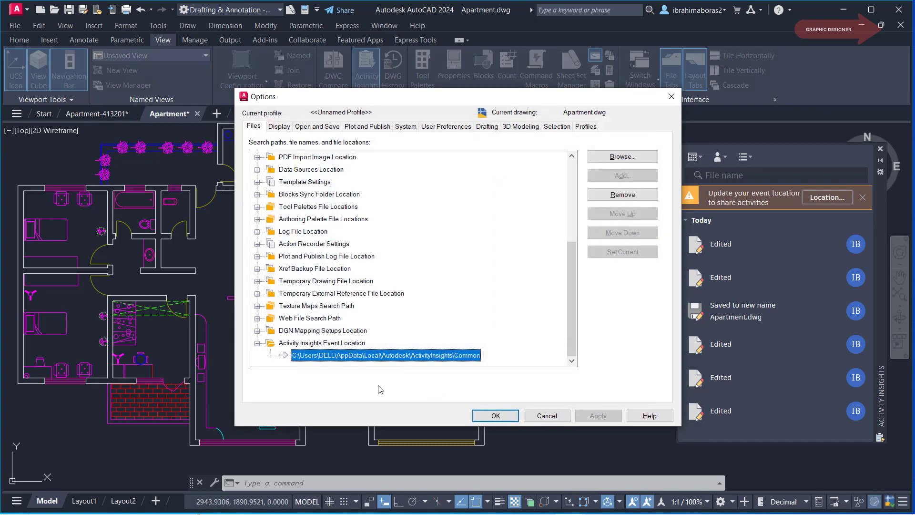
click(562, 420)
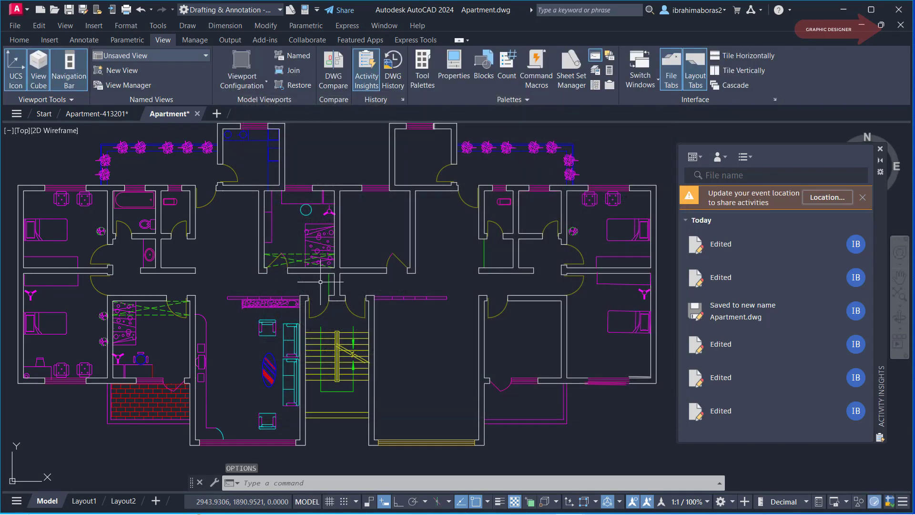
Zoom out until the whole apartment floor plan fits in view.
scroll(535, 265, down, 2)
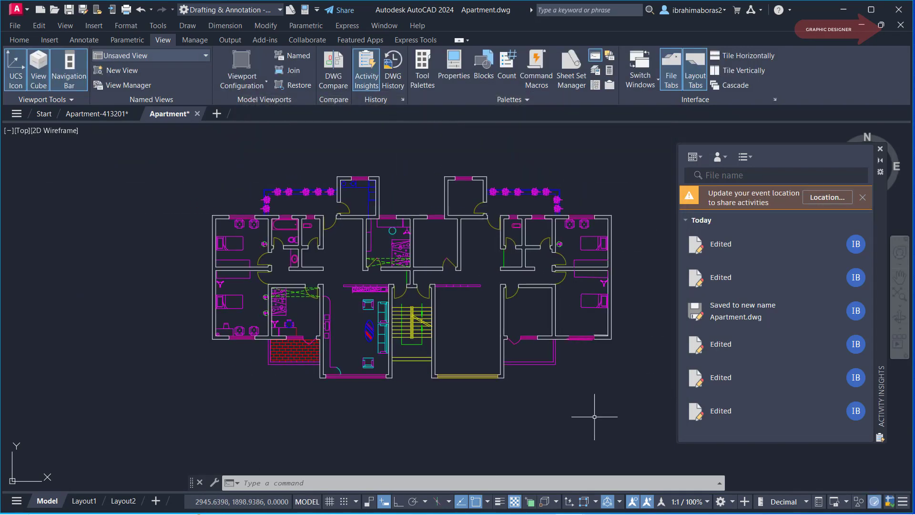